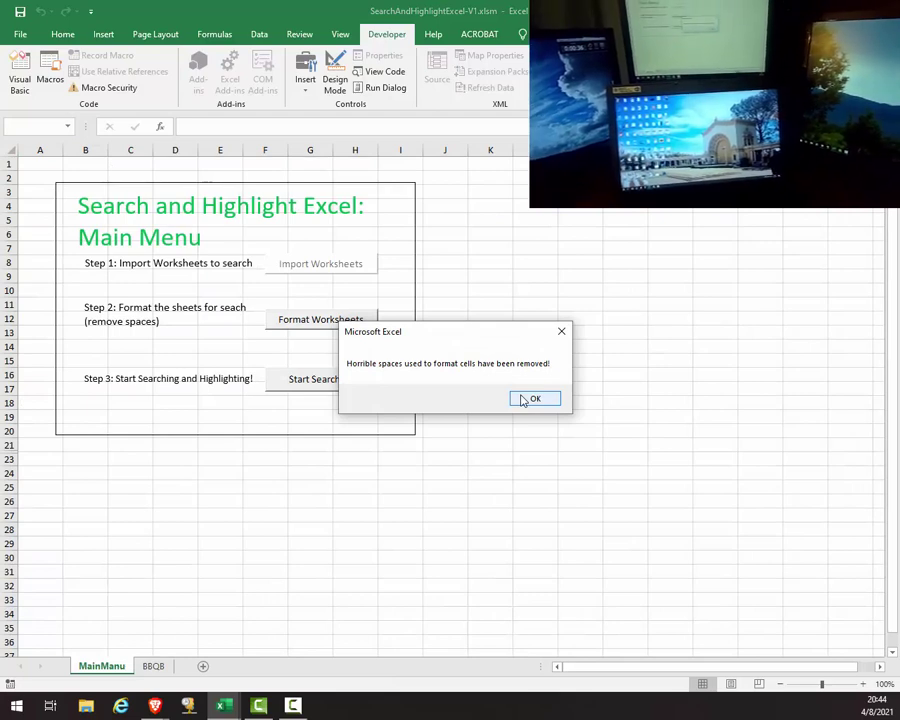
# Step: Acknowledge the 'Horrible spaces... removed!' confirmation message
pyautogui.click(522, 400)
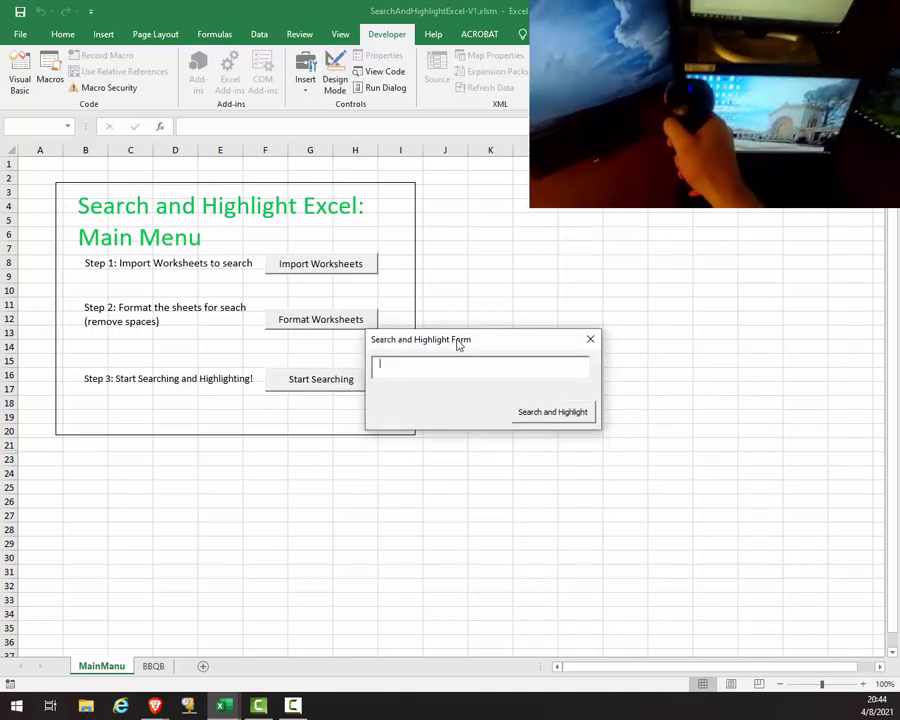
# Step: Highlight serials 8RGHWV1 and HGTVYV1, then partial-search the ajpl fragment to highlight it
pyautogui.write('8RGHWV1')
pyautogui.press('Return')
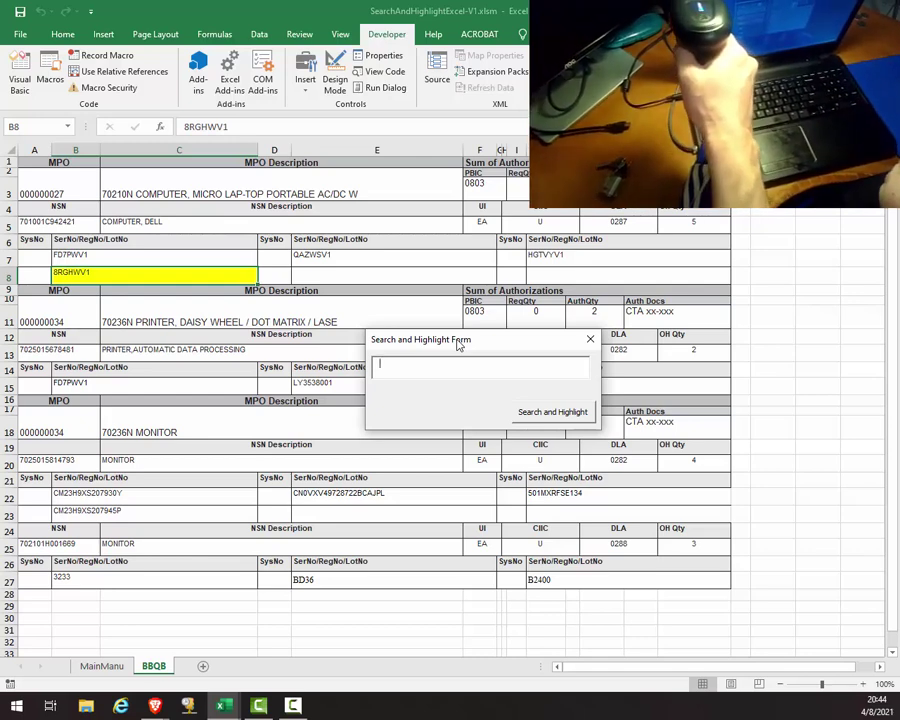
pyautogui.write('HGTVYV1')
pyautogui.press('Return')
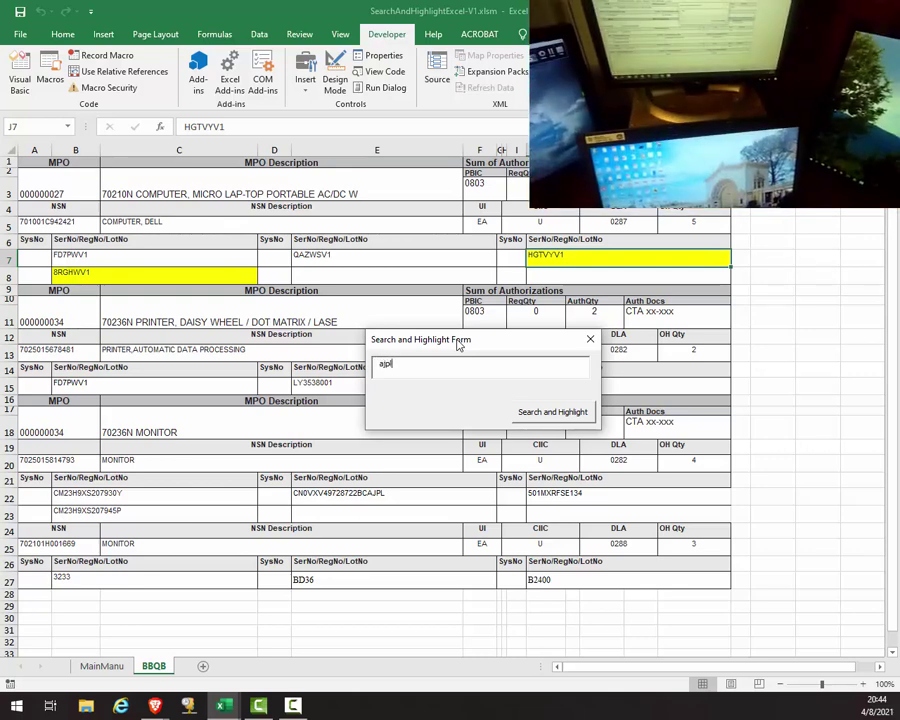
pyautogui.press('Return')
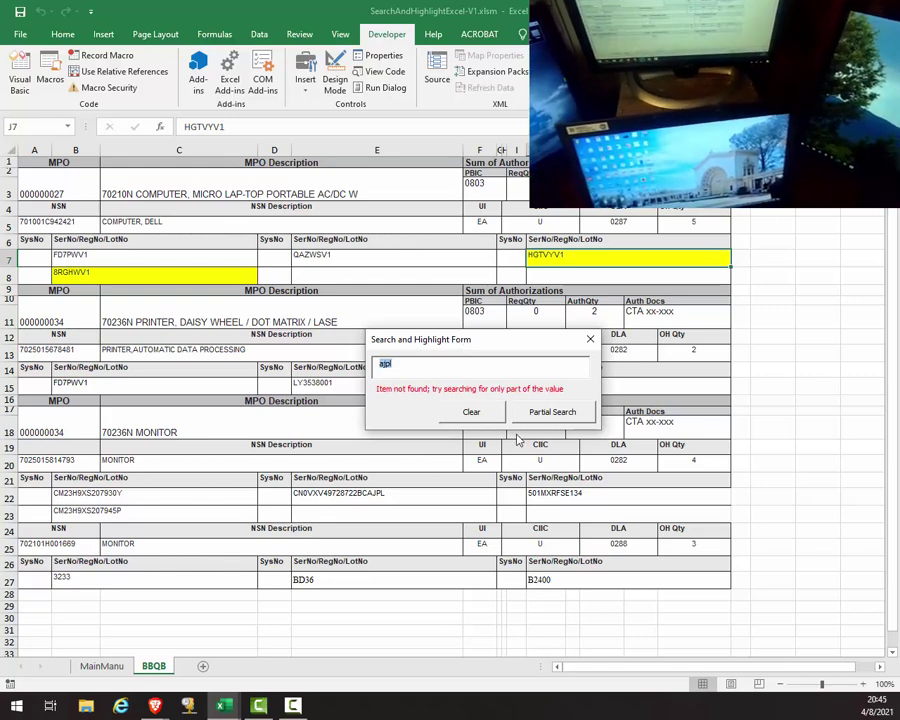
pyautogui.click(560, 413)
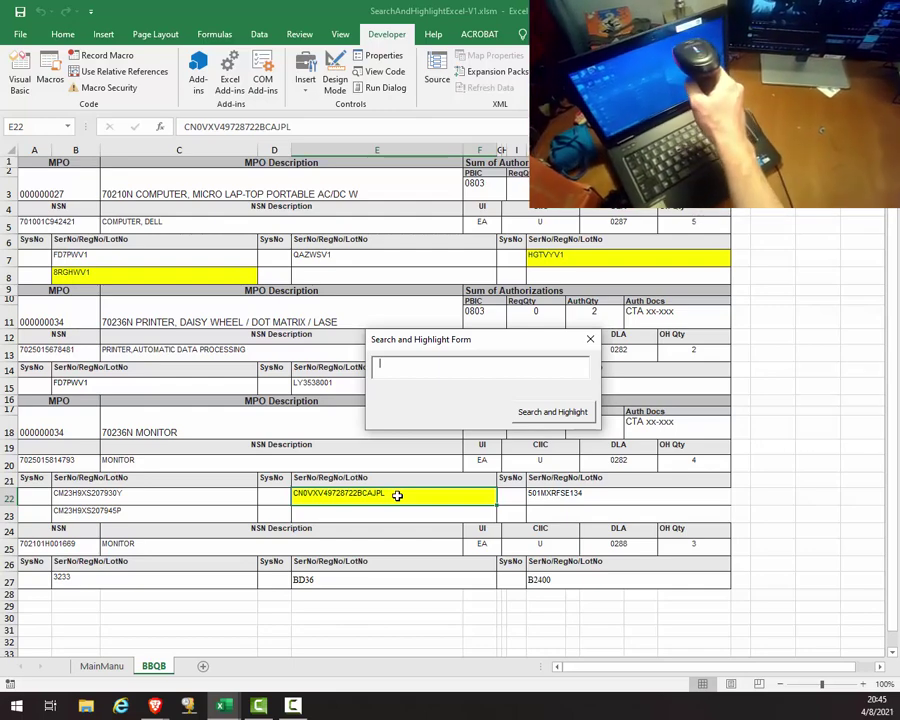
# Step: Scan QAZWSV1, 501MXRFSE134, CM23H9XS207930Y and FD7PWV1, which reports 2 found
pyautogui.write('QAZWSV1')
pyautogui.press('Return')
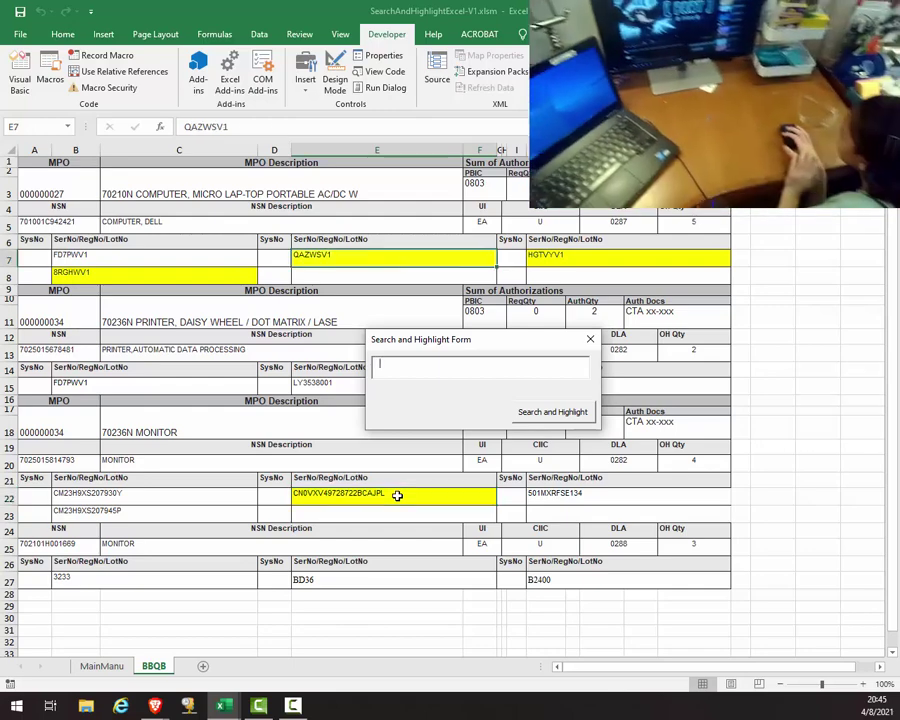
pyautogui.write('501MXRFSE134')
pyautogui.press('Return')
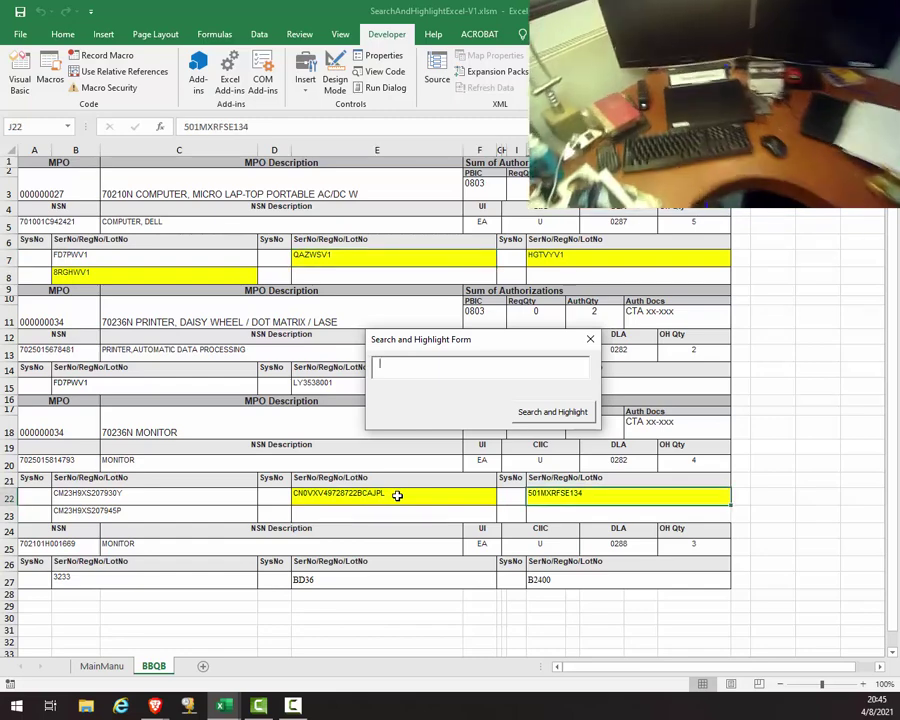
pyautogui.write('CM23H9XS207930Y')
pyautogui.press('Return')
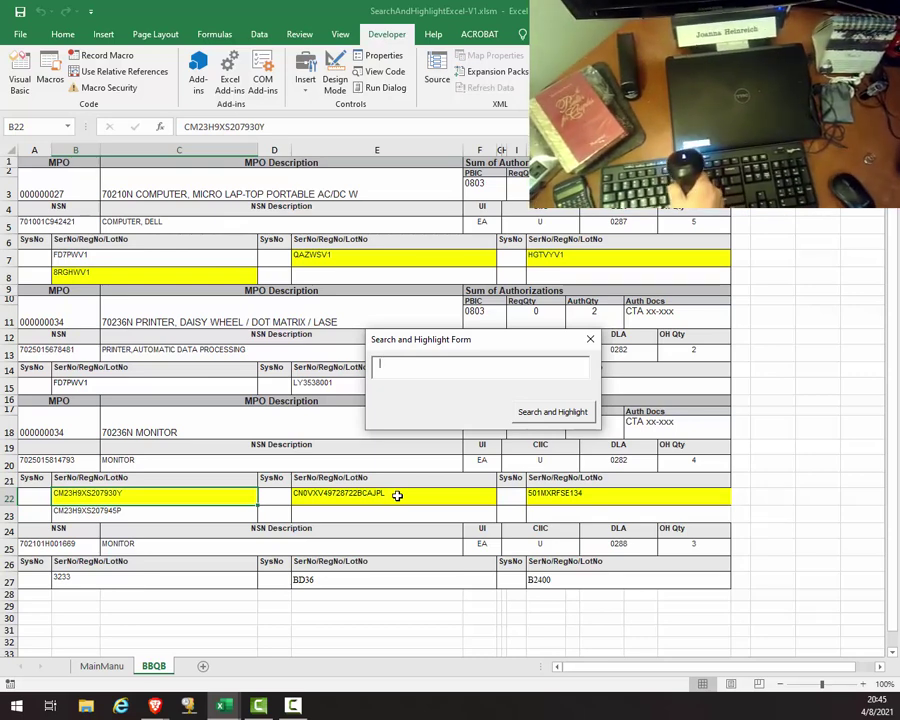
pyautogui.write('FD7PWV1')
pyautogui.press('Return')
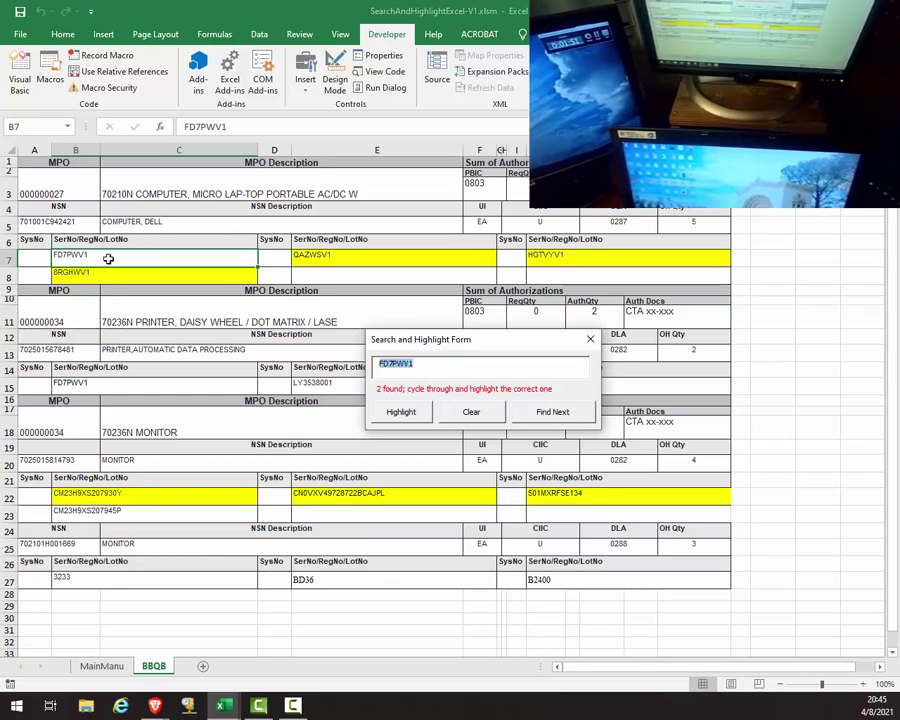
# Step: Cycle through the FD7PWV1 matches and highlight the cell in row 7 yellow
pyautogui.click(550, 413)
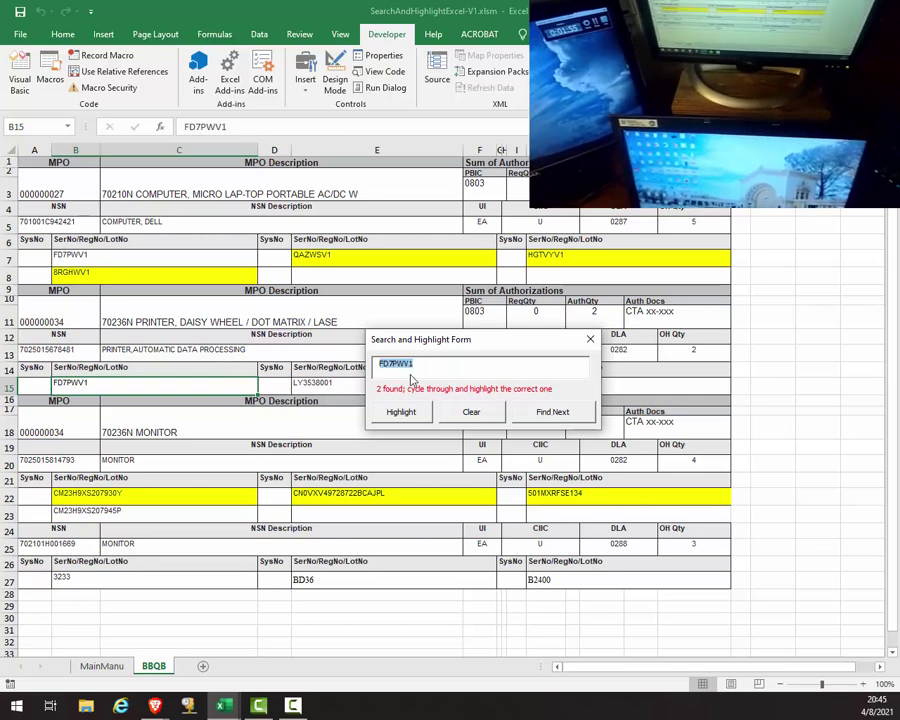
pyautogui.click(555, 413)
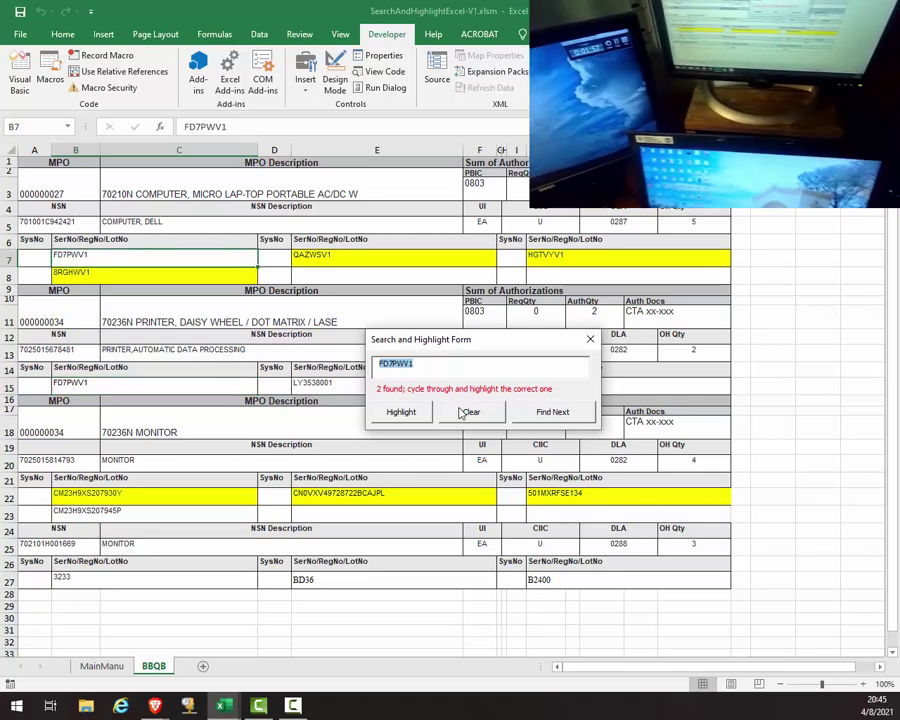
pyautogui.click(408, 412)
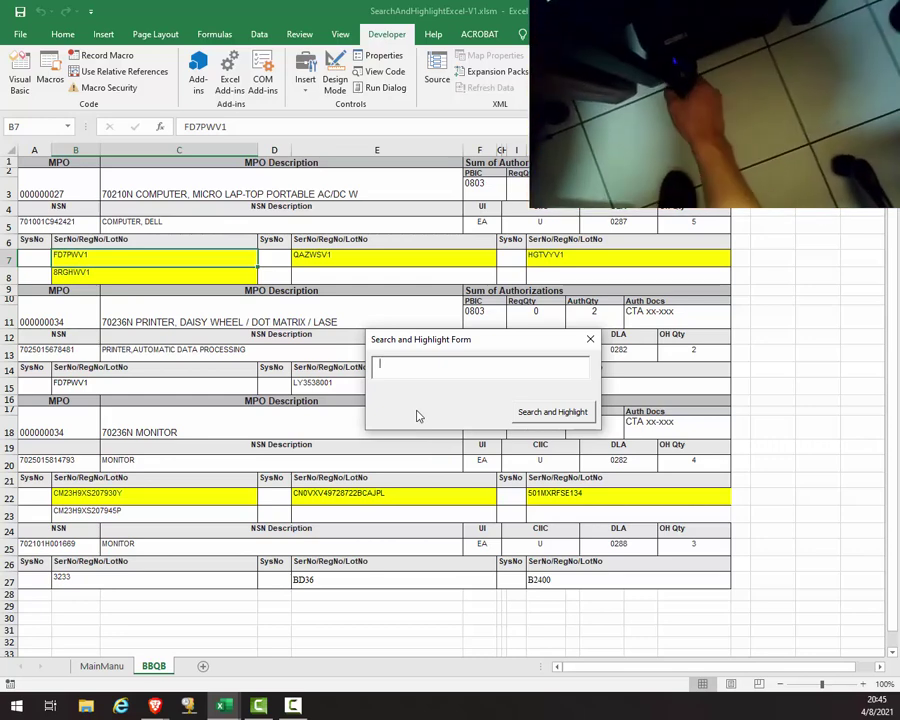
# Step: Search FD7PWV1 again and highlight its second occurrence in B15 yellow
pyautogui.write('FD7PWV1')
pyautogui.press('Return')
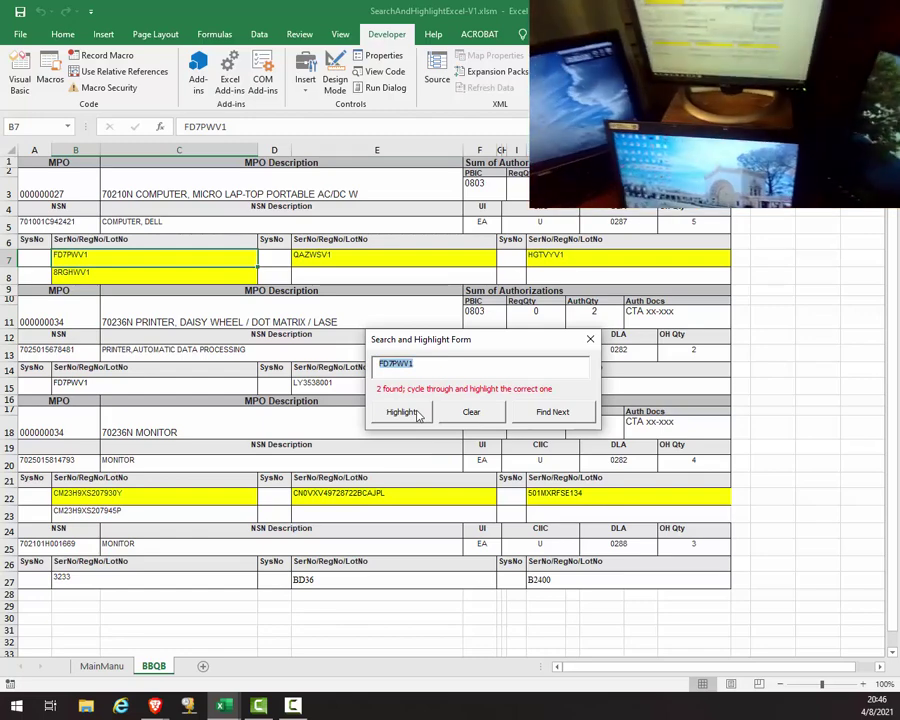
pyautogui.click(568, 415)
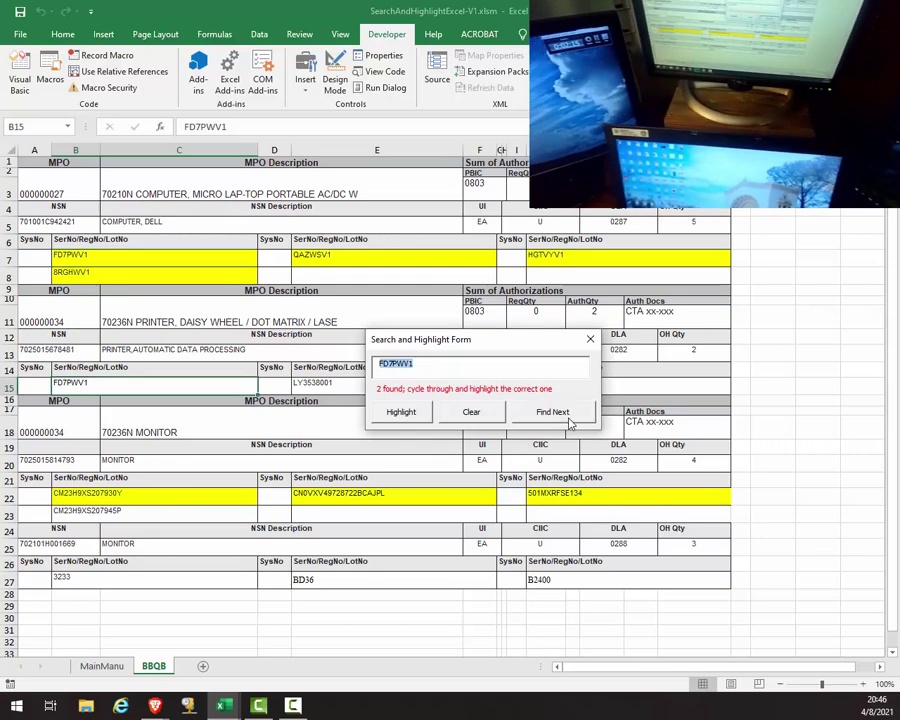
pyautogui.click(400, 412)
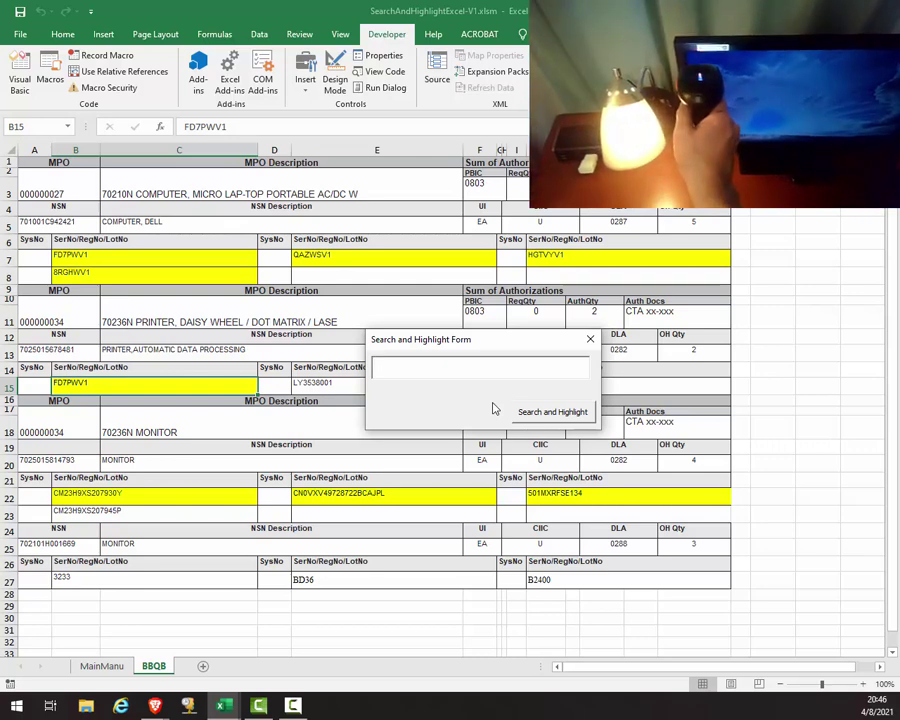
# Step: Highlight serials BD36 and 2400 with partial searches after the full scans aren't found
pyautogui.write('CN05Y23271618432BD36')
pyautogui.press('Return')
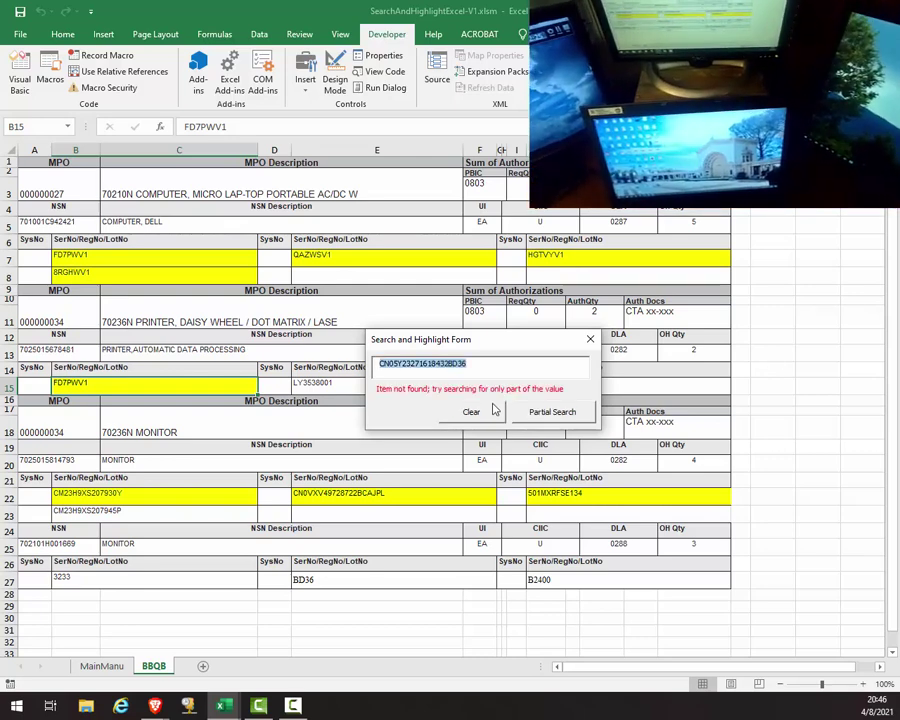
pyautogui.moveTo(449, 366); pyautogui.dragTo(293, 361)
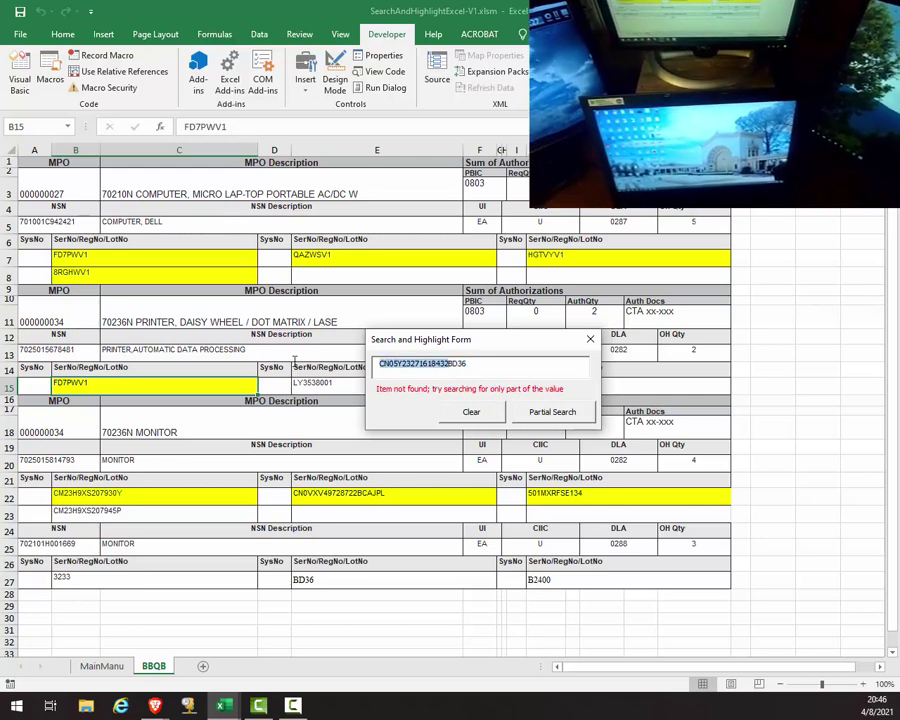
pyautogui.press('Delete')
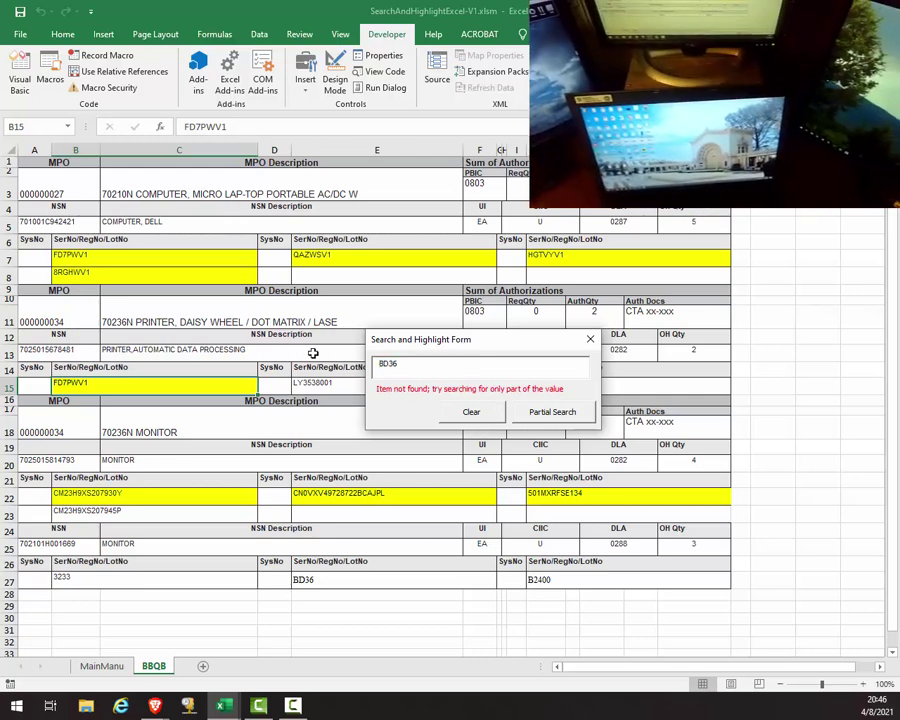
pyautogui.click(547, 413)
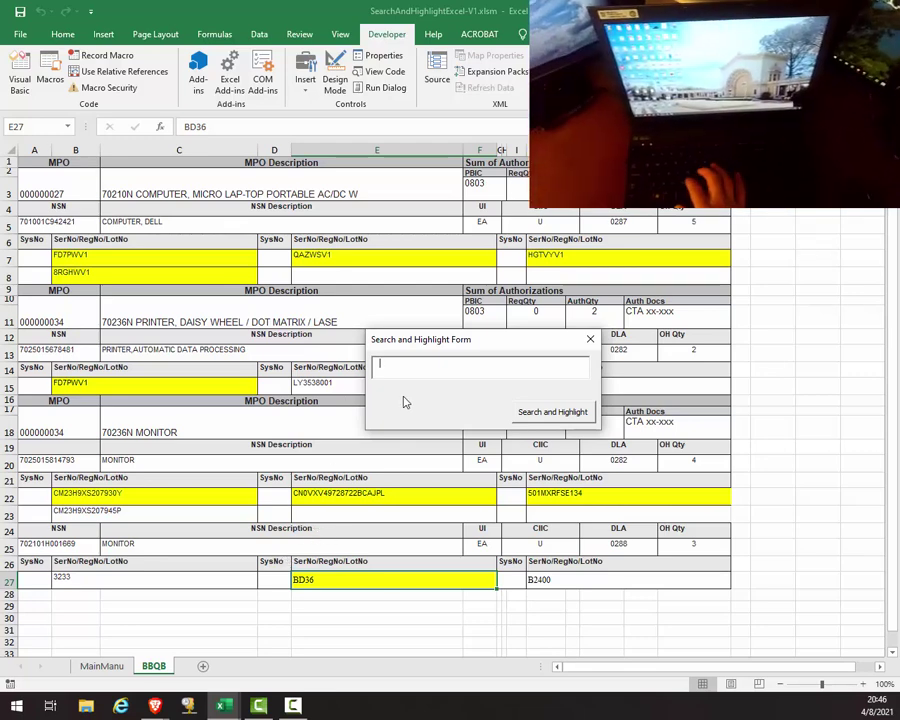
pyautogui.write('00')
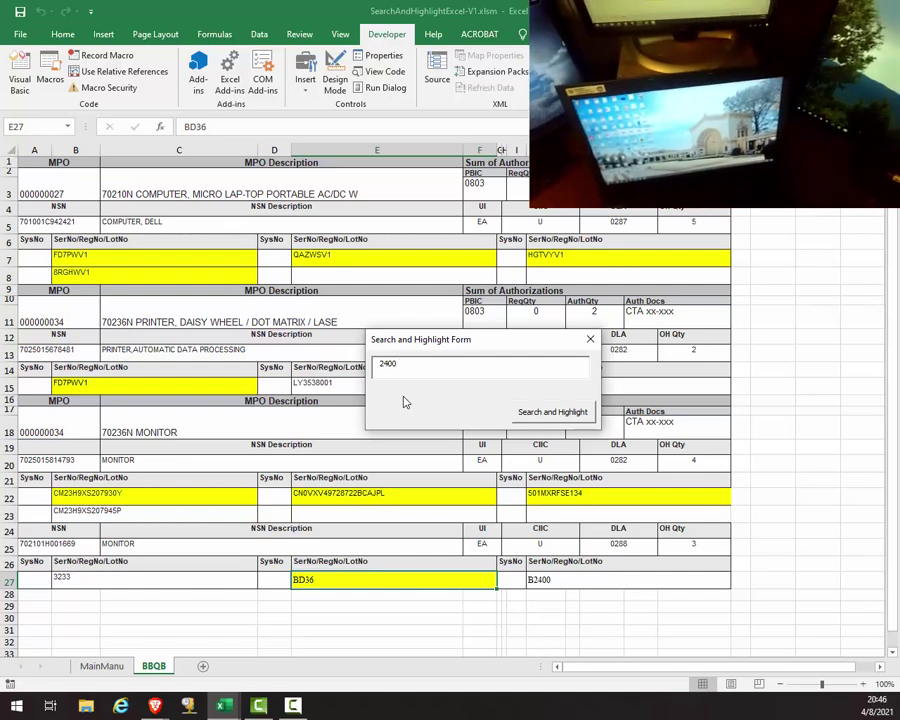
pyautogui.click(552, 411)
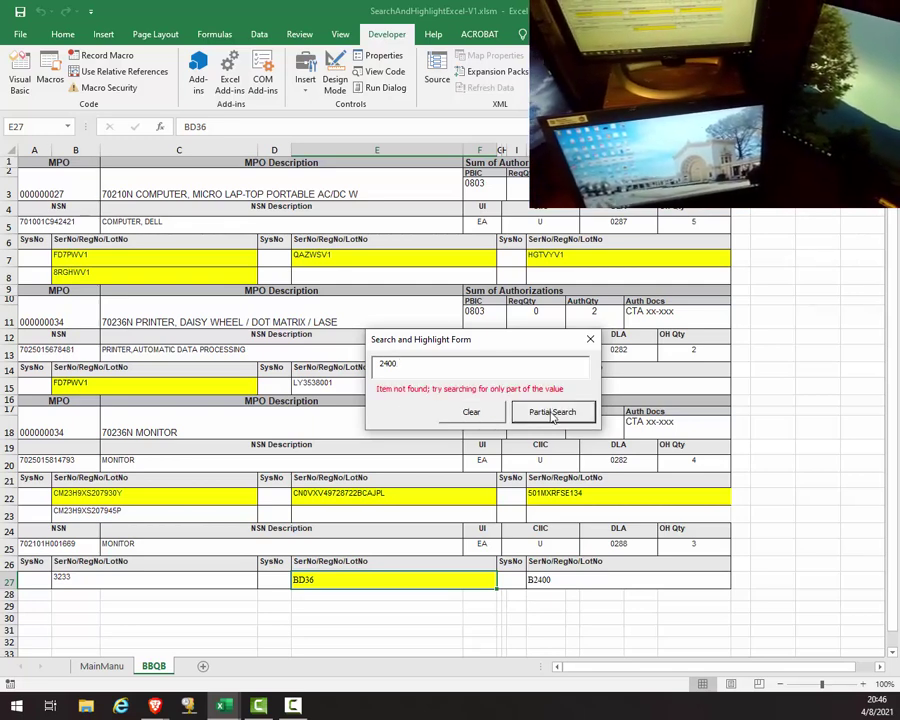
pyautogui.click(552, 413)
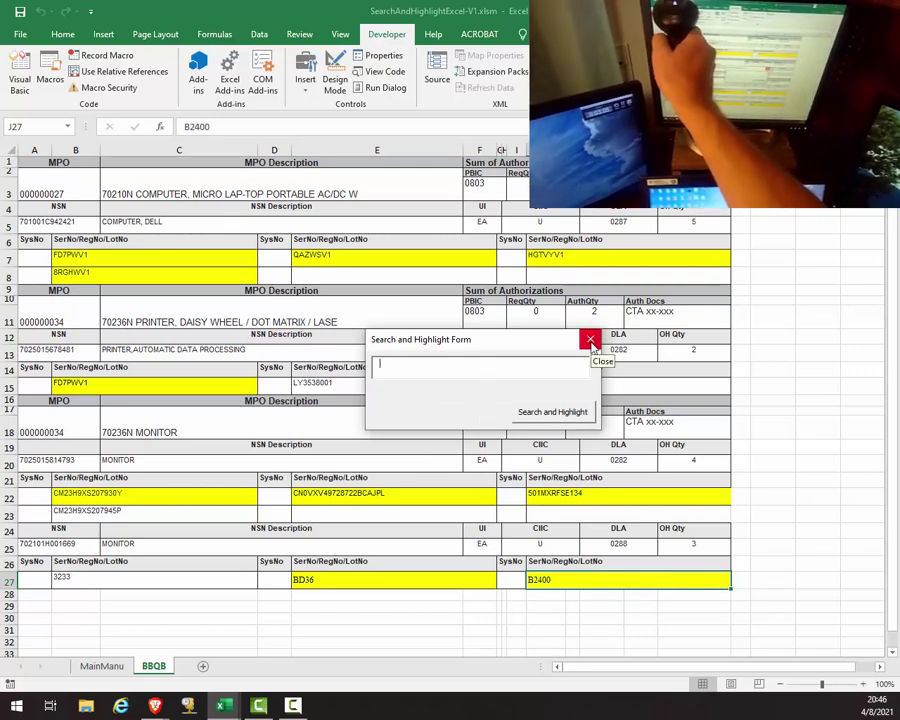
# Step: Trim scanned AHXH89A003233 to 3233, partial-search it, and move the form bottom-right
pyautogui.write('AHXH89A003233')
pyautogui.press('Return')
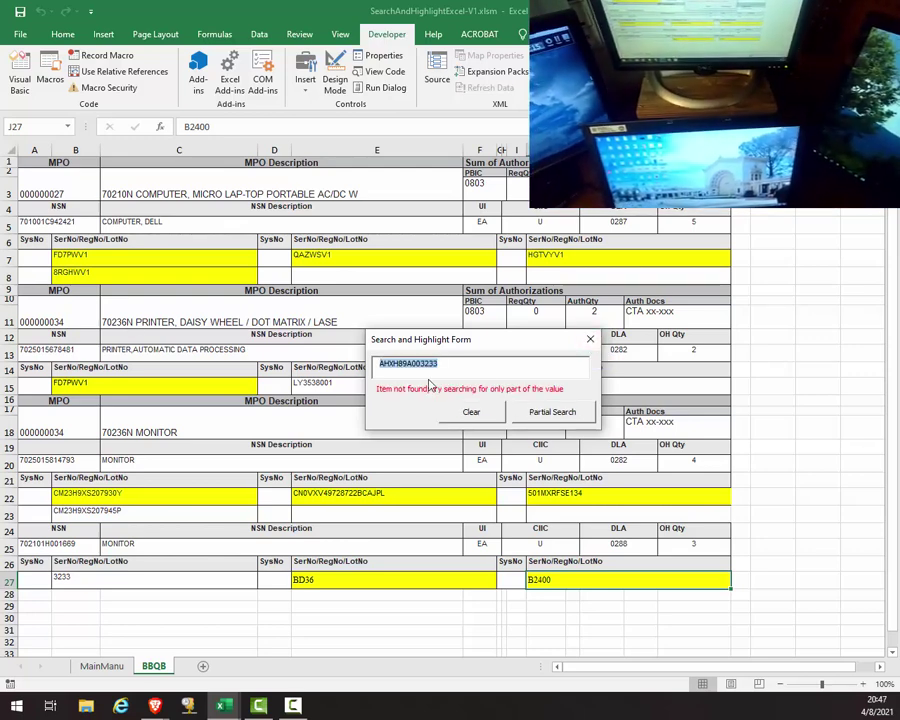
pyautogui.moveTo(411, 363); pyautogui.dragTo(334, 362)
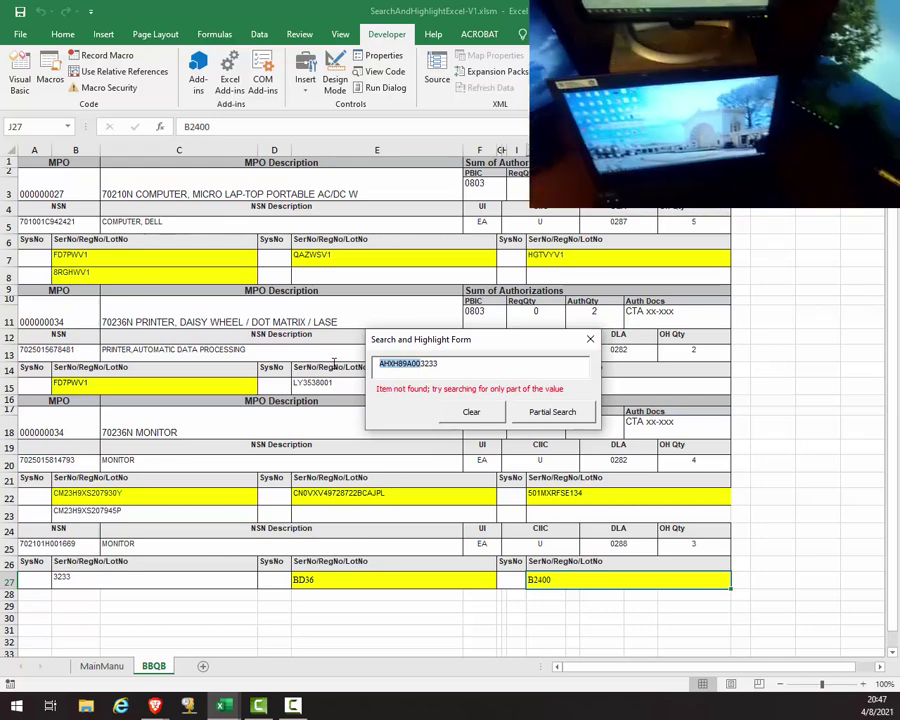
pyautogui.press('BackSpace')
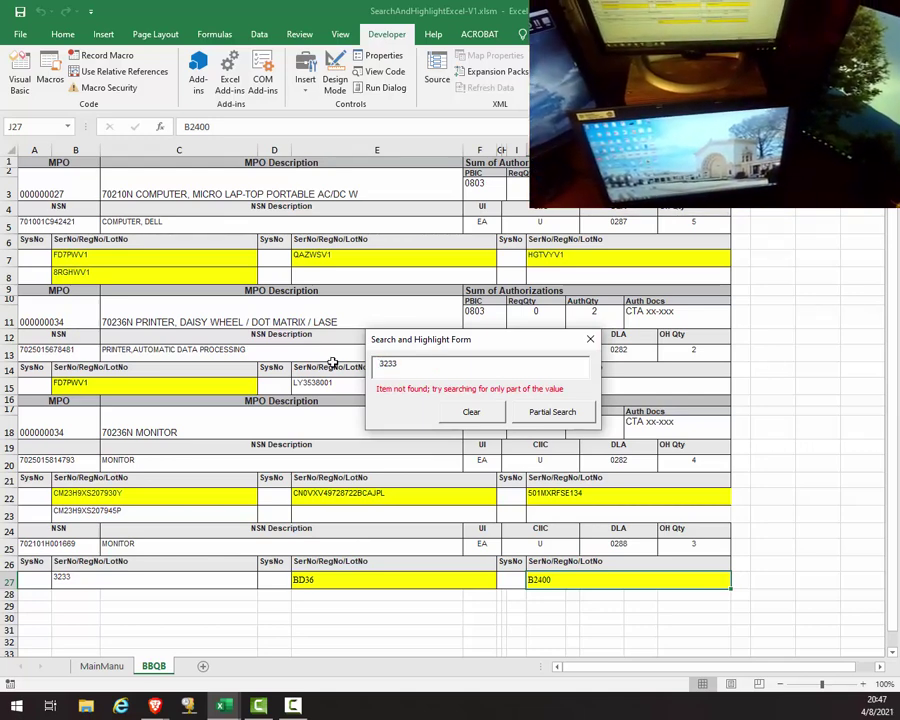
pyautogui.click(552, 413)
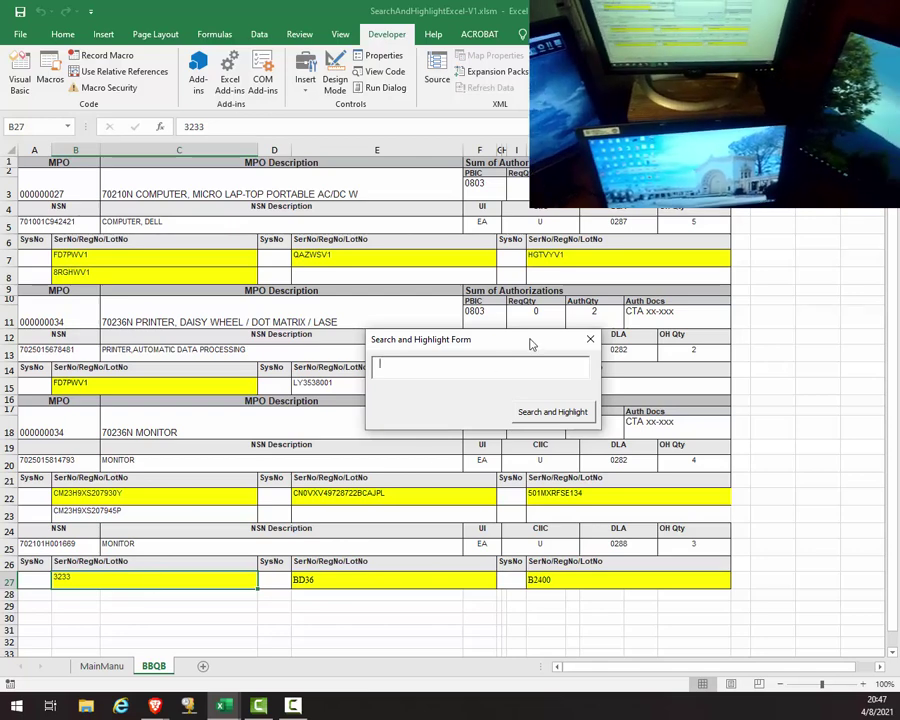
pyautogui.moveTo(532, 341); pyautogui.dragTo(887, 588)
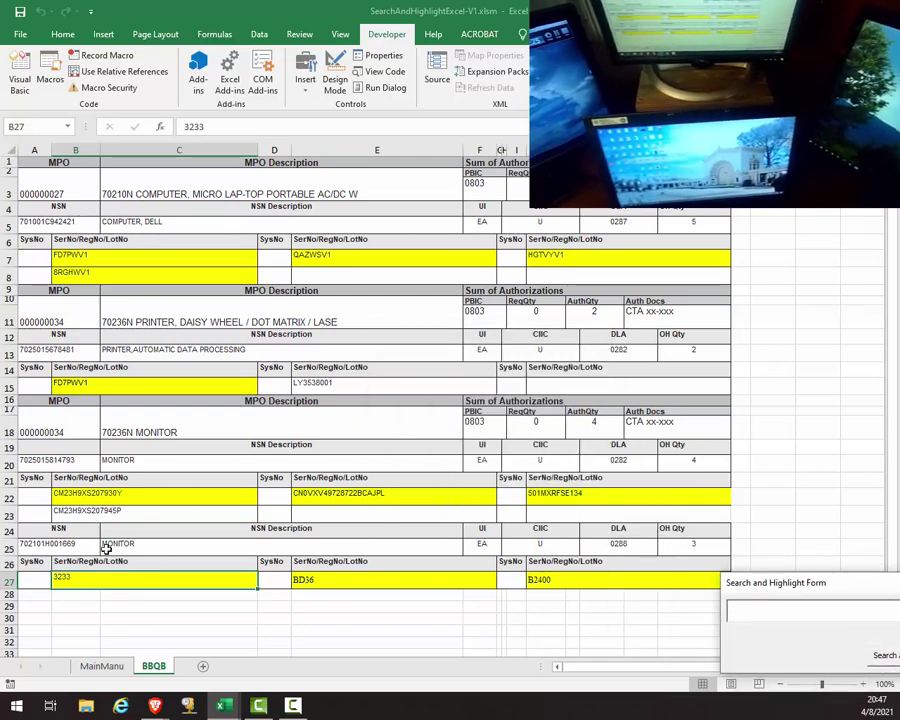
# Step: Point out the still-unhighlighted serials in cells A25, B23 and E15 (LY3538001)
pyautogui.click(68, 542)
pyautogui.click(138, 512)
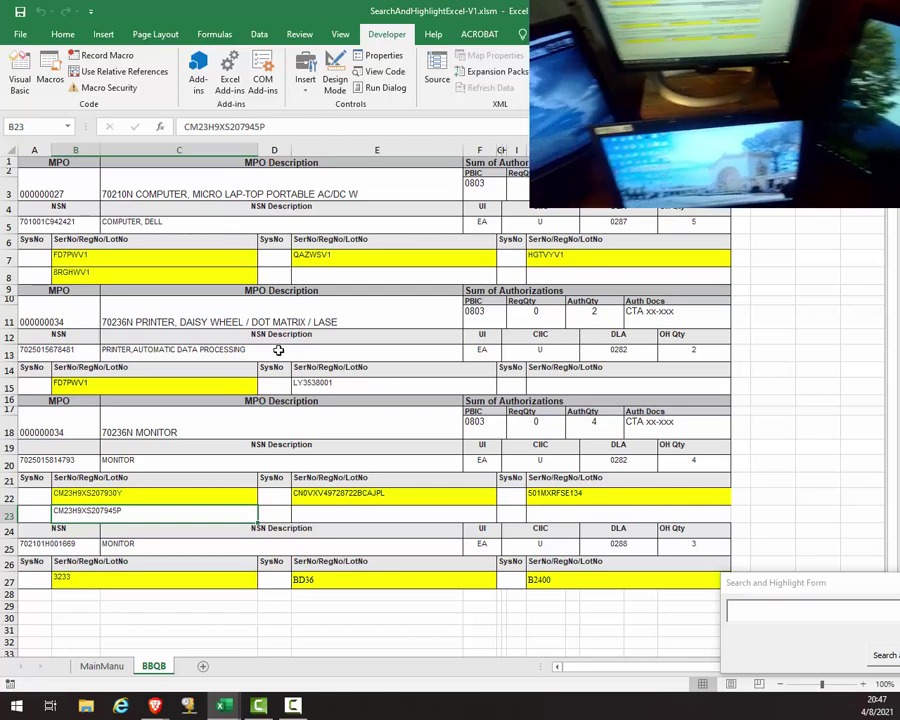
pyautogui.click(420, 383)
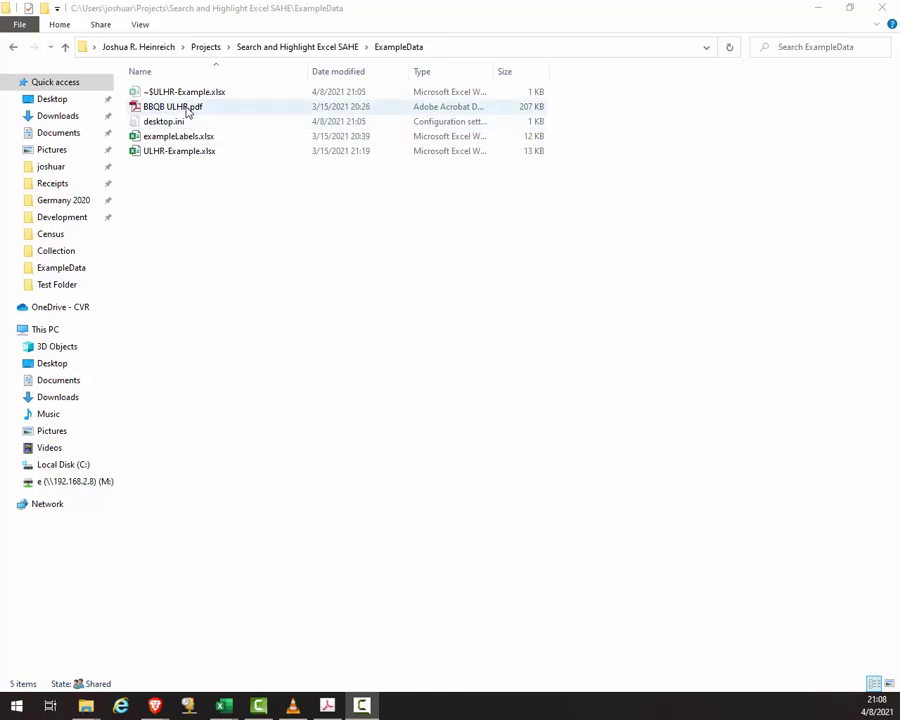
# Step: Open BBQB ULHR.pdf from the ExampleData folder in Acrobat
pyautogui.doubleClick(187, 110)
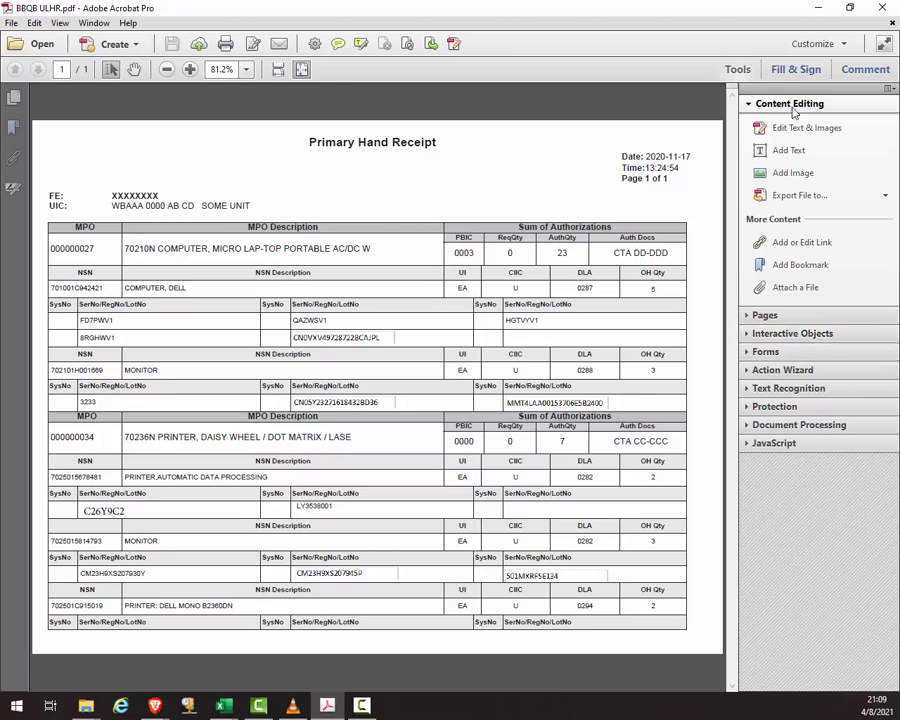
# Step: Export the PDF as Microsoft Excel Workbook BBQB ULHR.xlsx, then minimise Acrobat
pyautogui.click(827, 202)
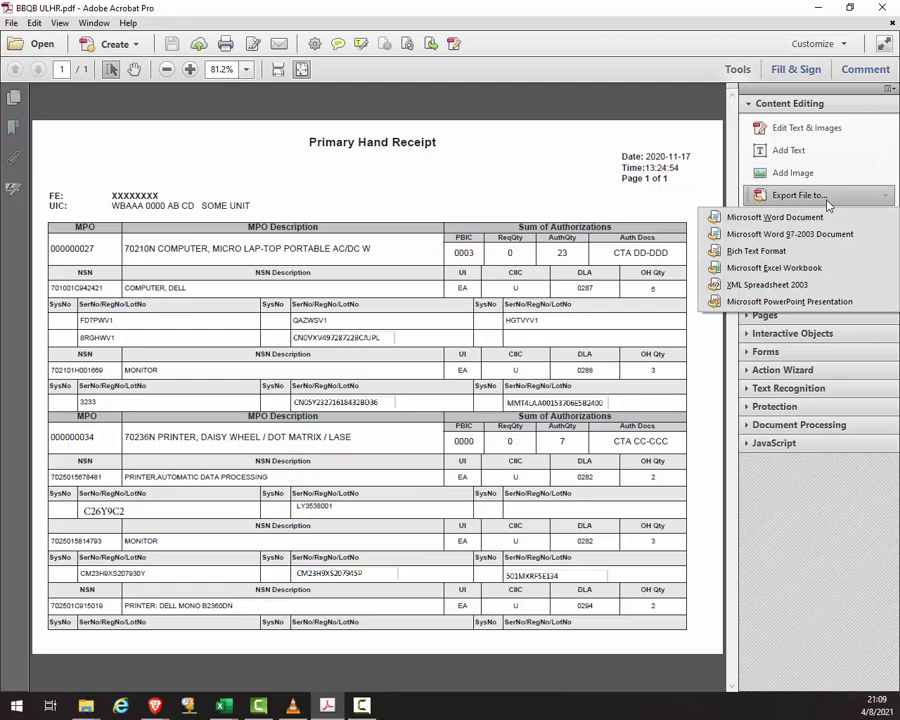
pyautogui.click(800, 268)
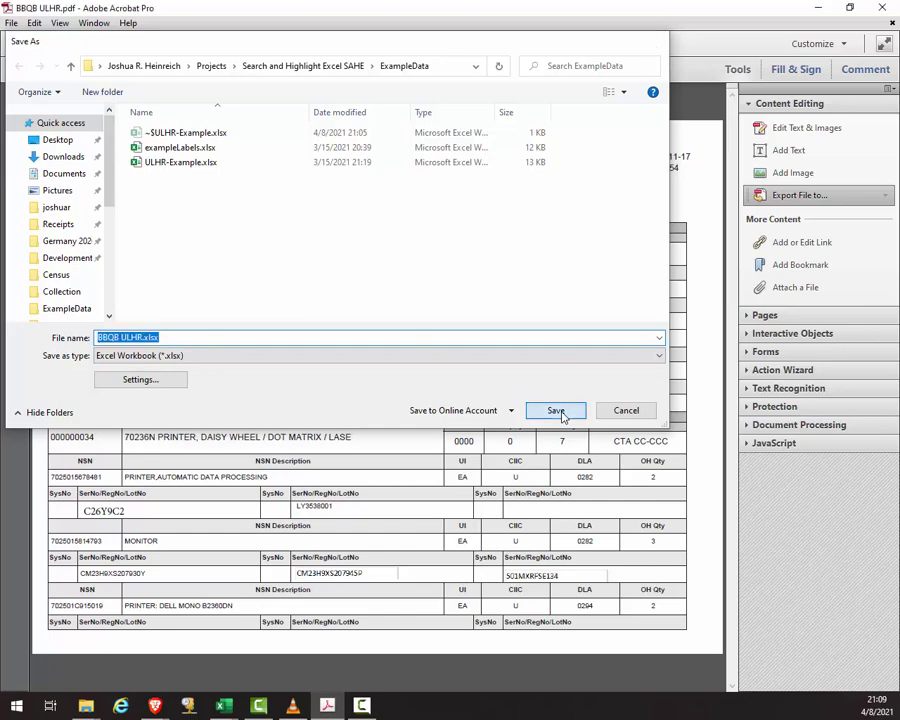
pyautogui.click(560, 413)
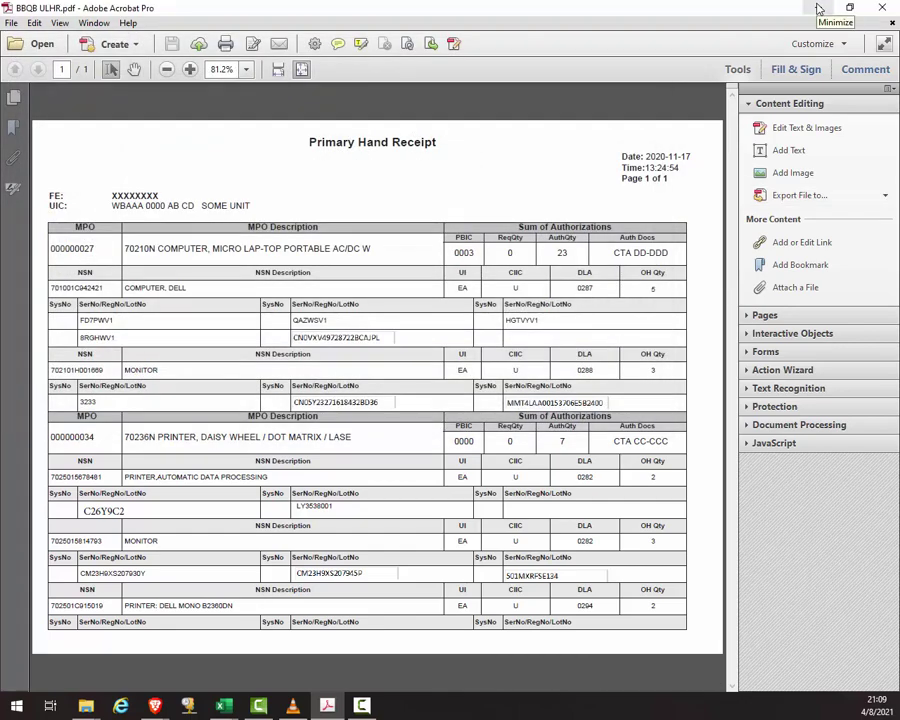
pyautogui.click(817, 8)
# Step: Open BBQB ULHR.xlsx, scroll through its Table 1 sheet, and close it
pyautogui.doubleClick(180, 123)
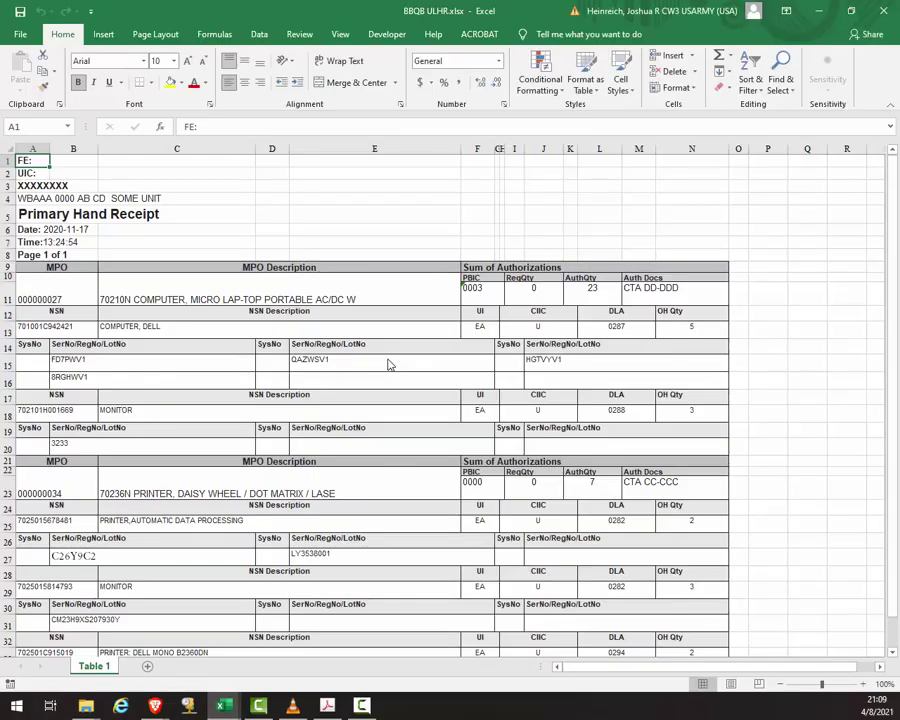
pyautogui.scroll(-3, 199, 519)
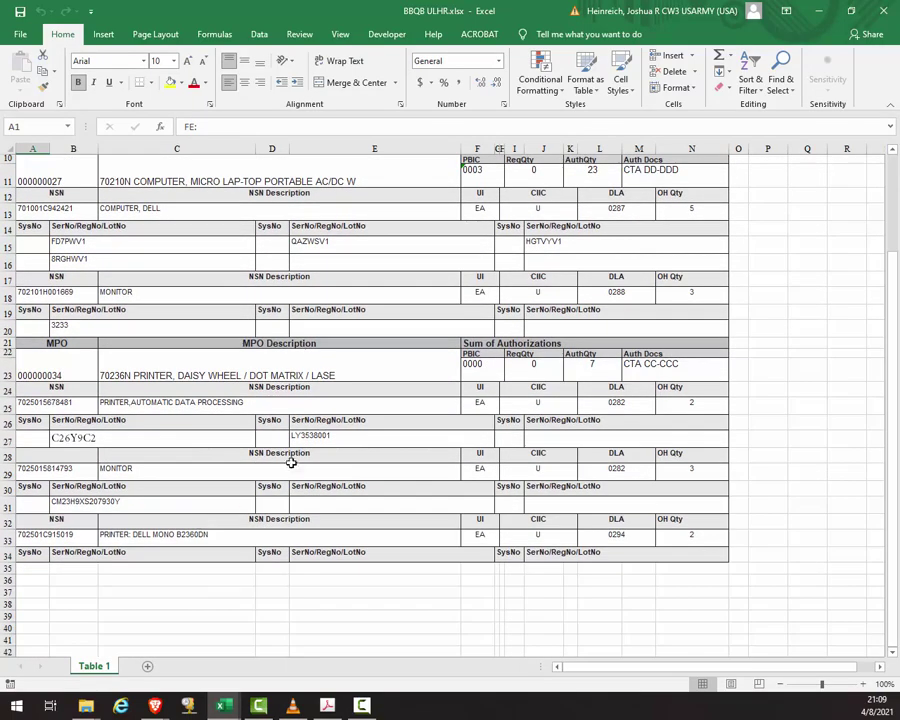
pyautogui.click(886, 9)
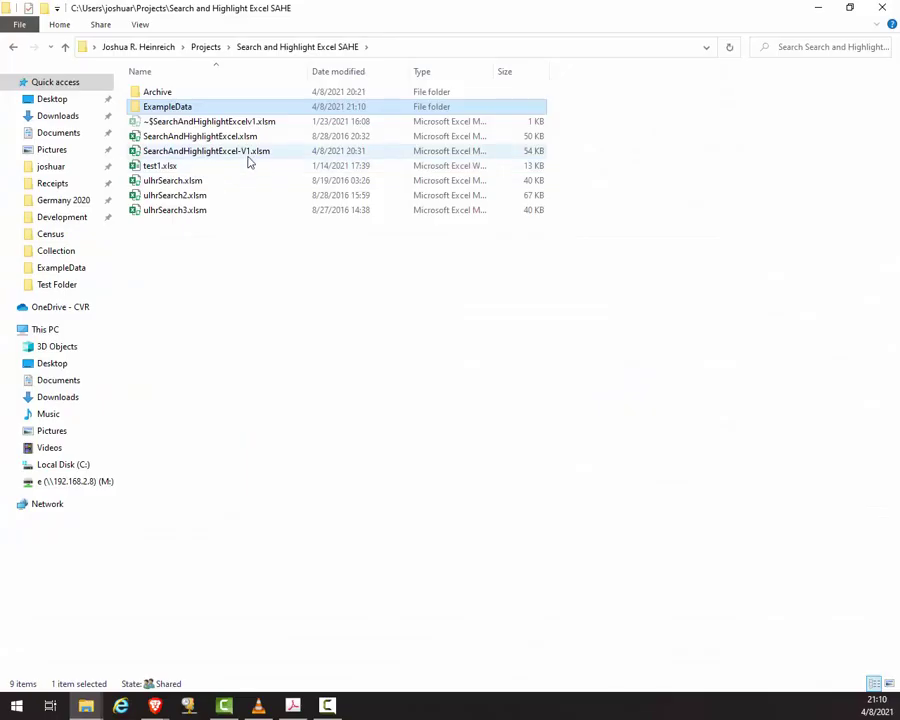
# Step: Open SearchAndHighlightExcel-V1.xlsm, import Table 1 from BBQB ULHR.xlsx, and maximise Excel
pyautogui.doubleClick(247, 155)
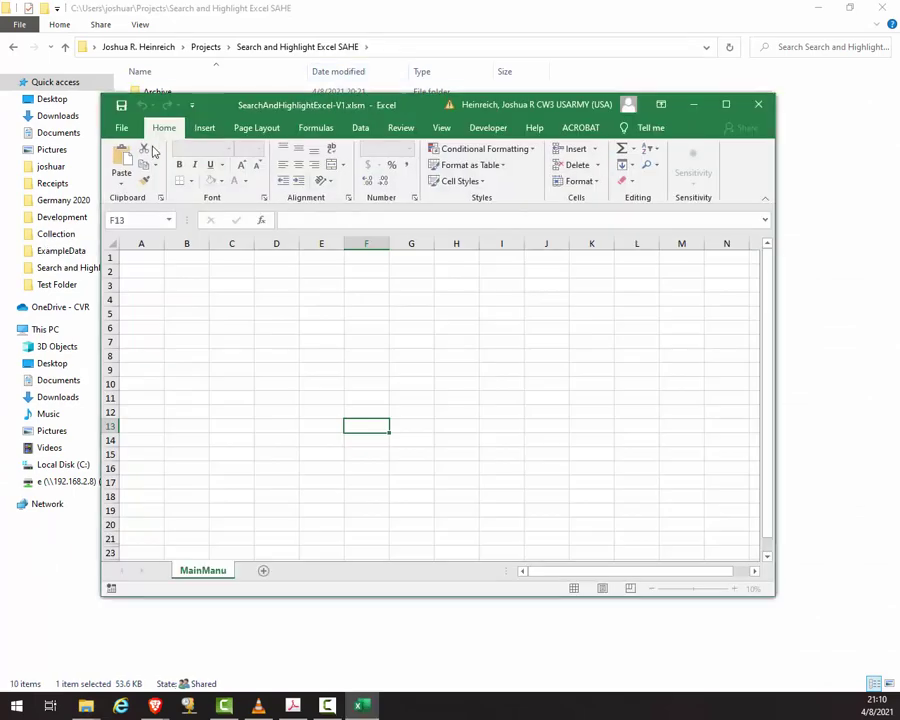
pyautogui.click(407, 362)
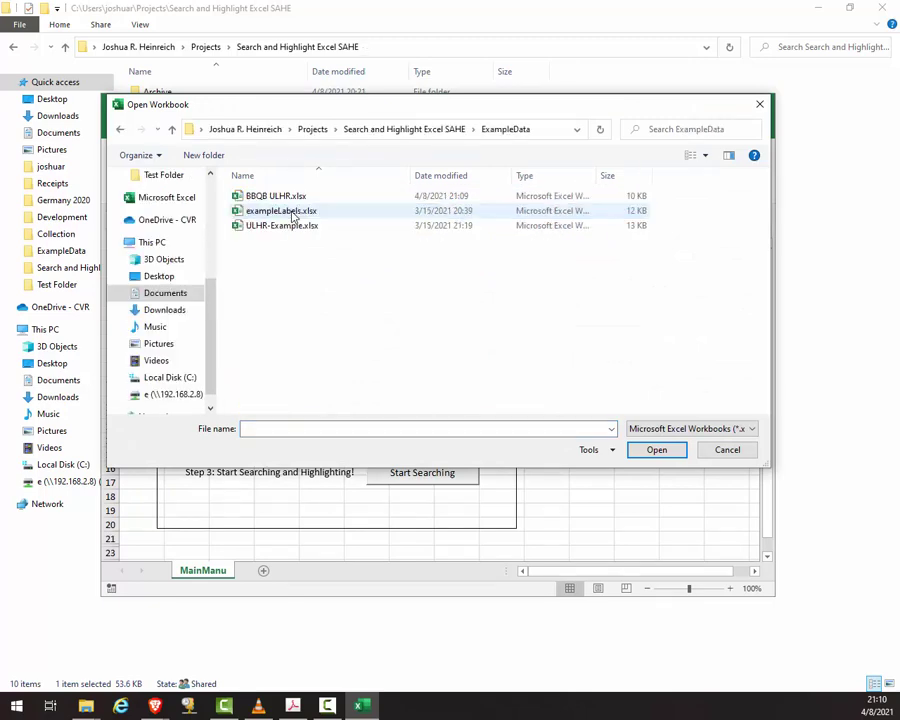
pyautogui.click(279, 197)
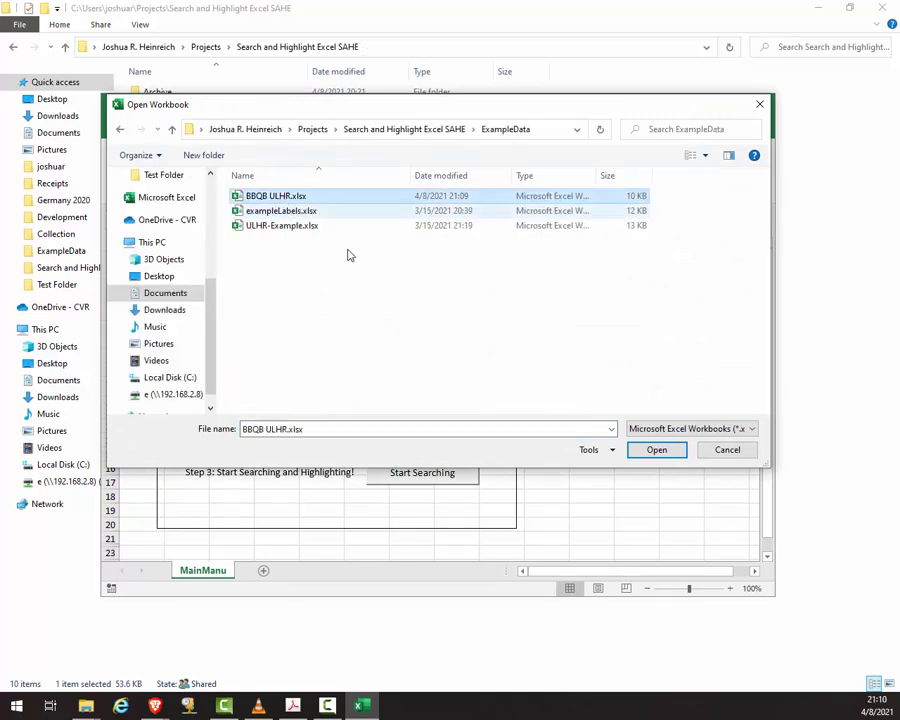
pyautogui.click(651, 452)
pyautogui.click(463, 419)
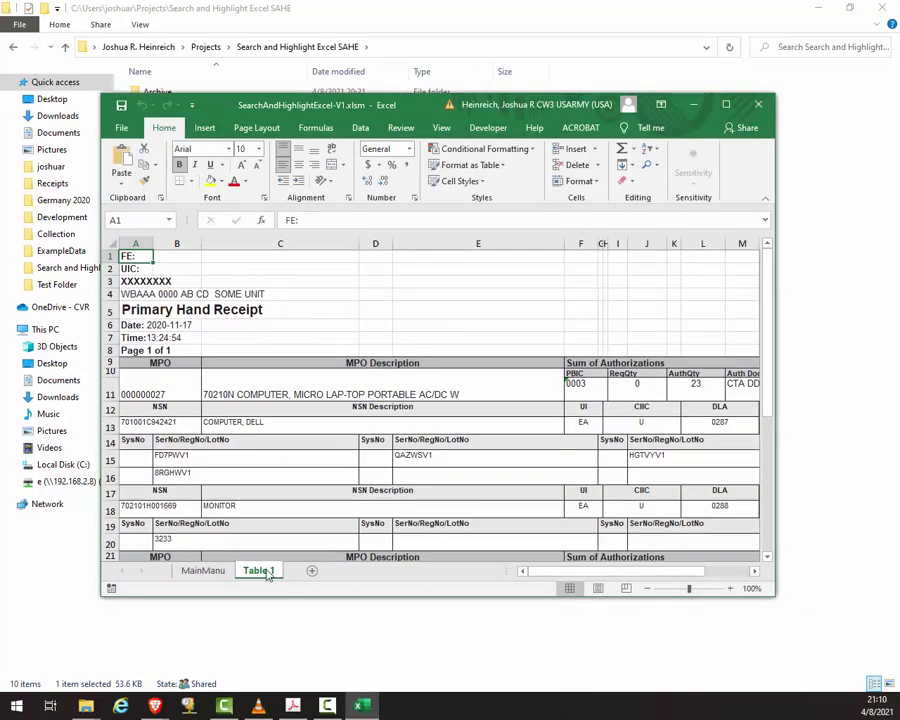
pyautogui.doubleClick(428, 104)
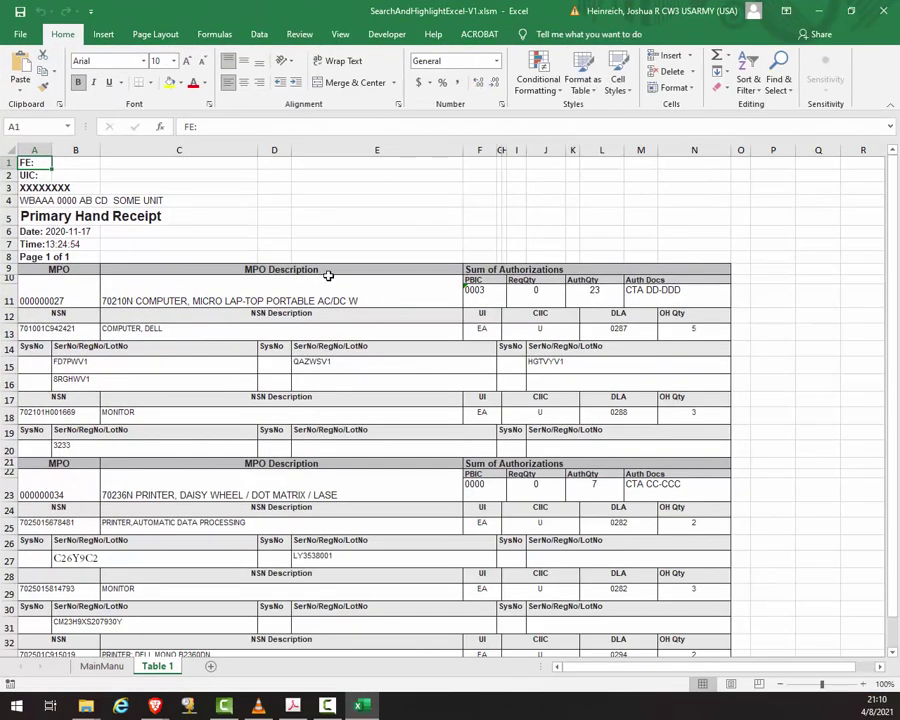
# Step: Run Format Worksheets from MainManu to strip spaces from the imported Table 1 sheet
pyautogui.click(104, 666)
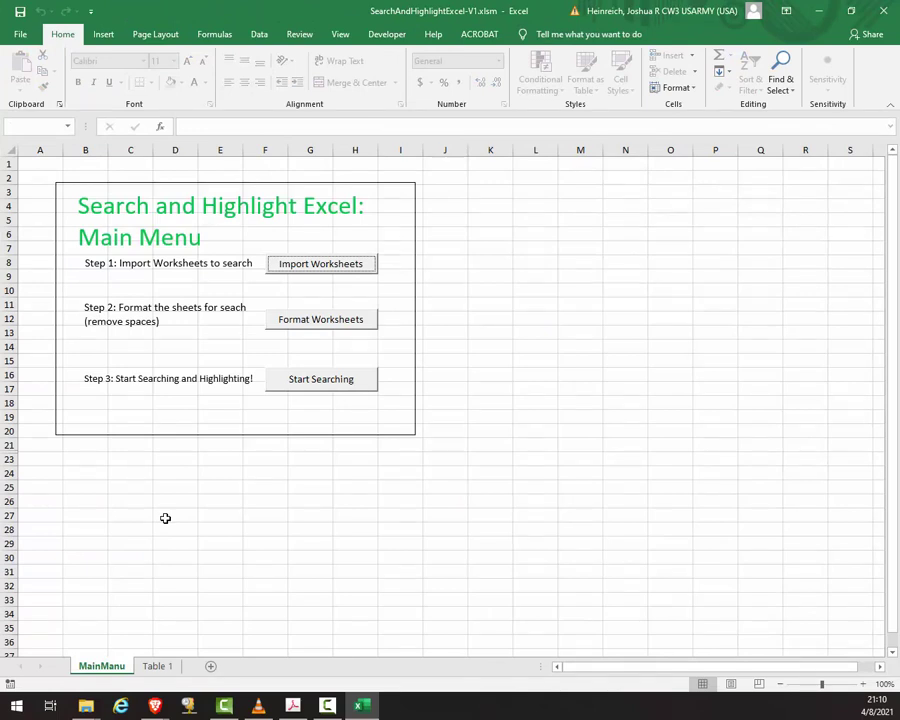
pyautogui.click(334, 327)
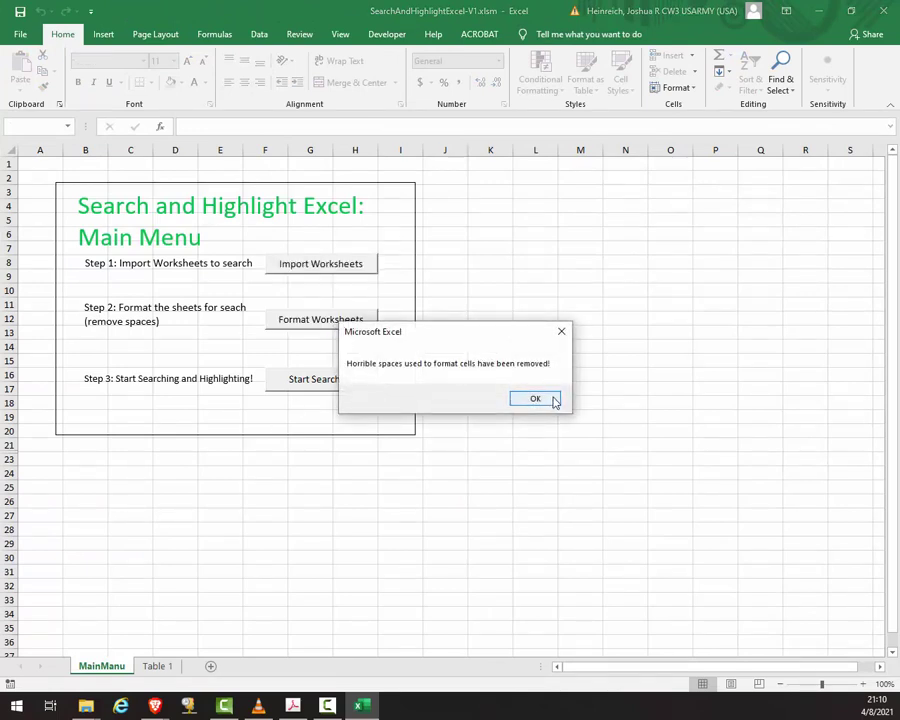
pyautogui.click(537, 399)
pyautogui.click(323, 381)
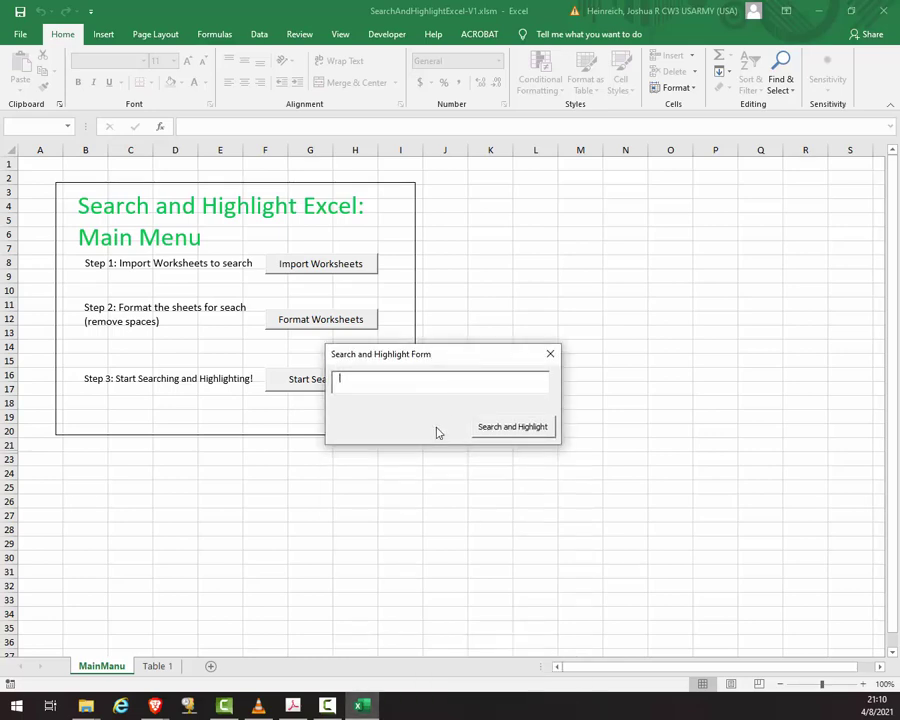
pyautogui.write('8rghwv1')
pyautogui.press('Return')
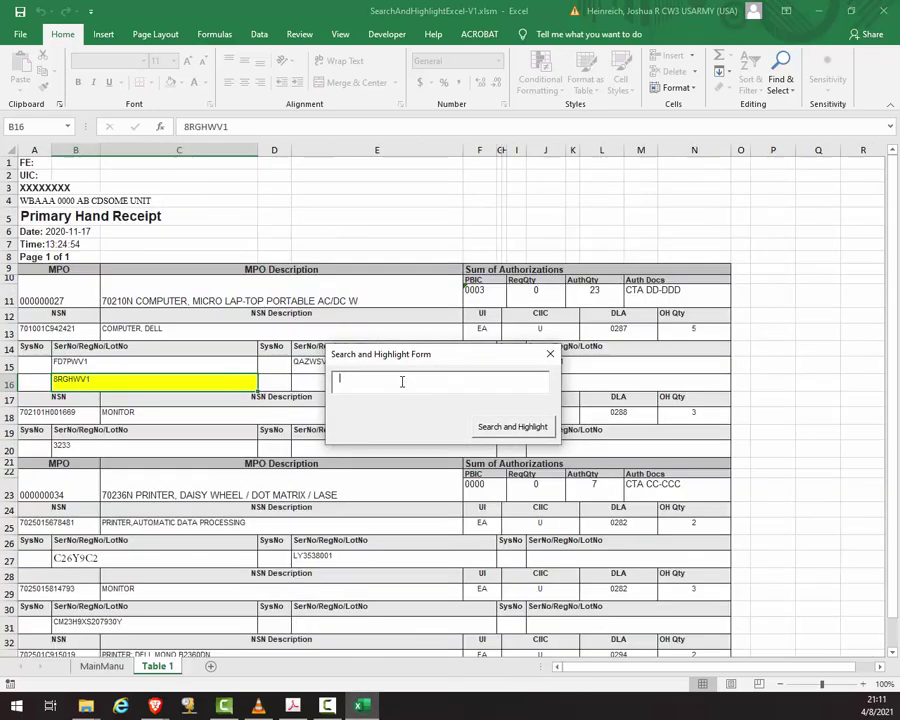